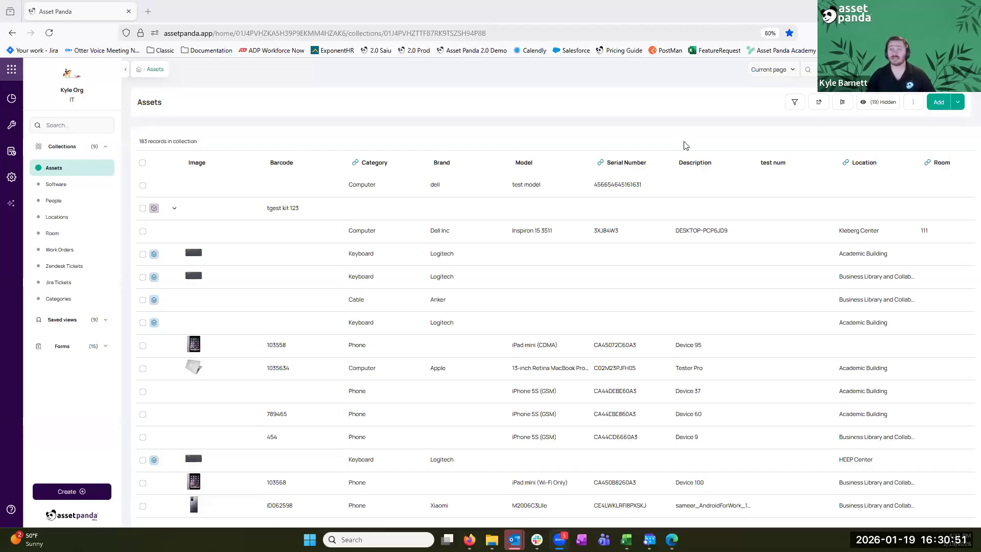
Go to Settings > Account management from the left-rail gear icon
left_click(11, 179)
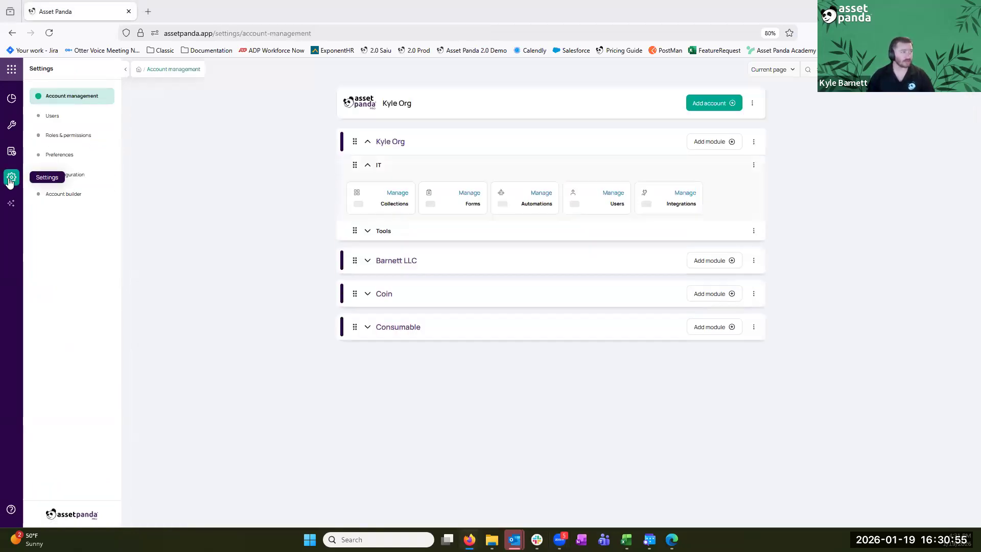
Manage the IT module's integrations, glance at the store, then configure ConnectWise
left_click(688, 194)
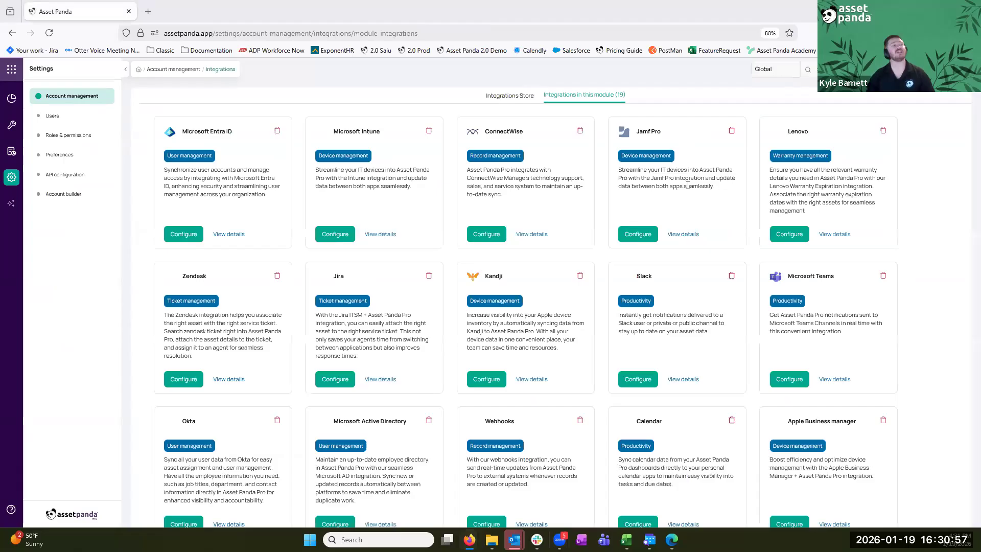
left_click(511, 96)
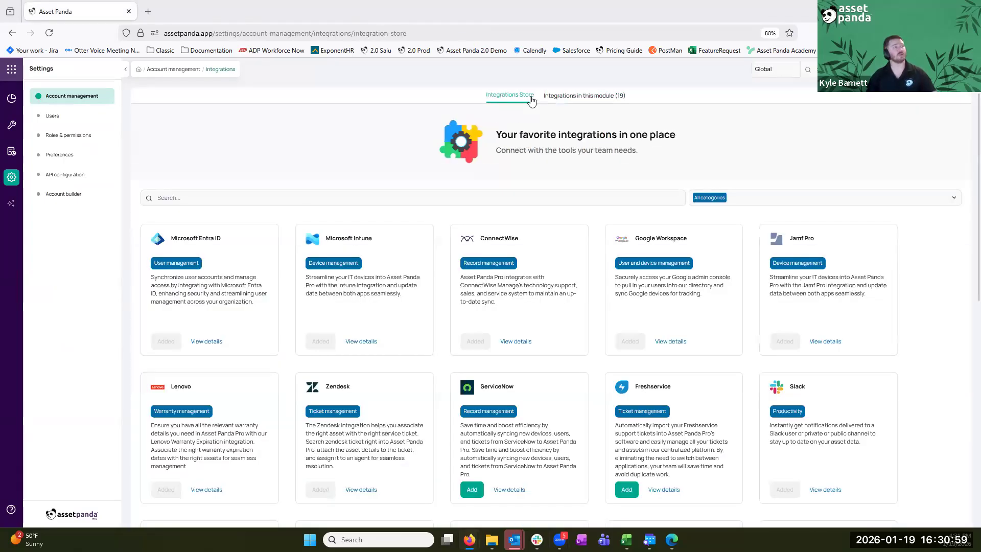
left_click_drag(519, 239, 481, 239)
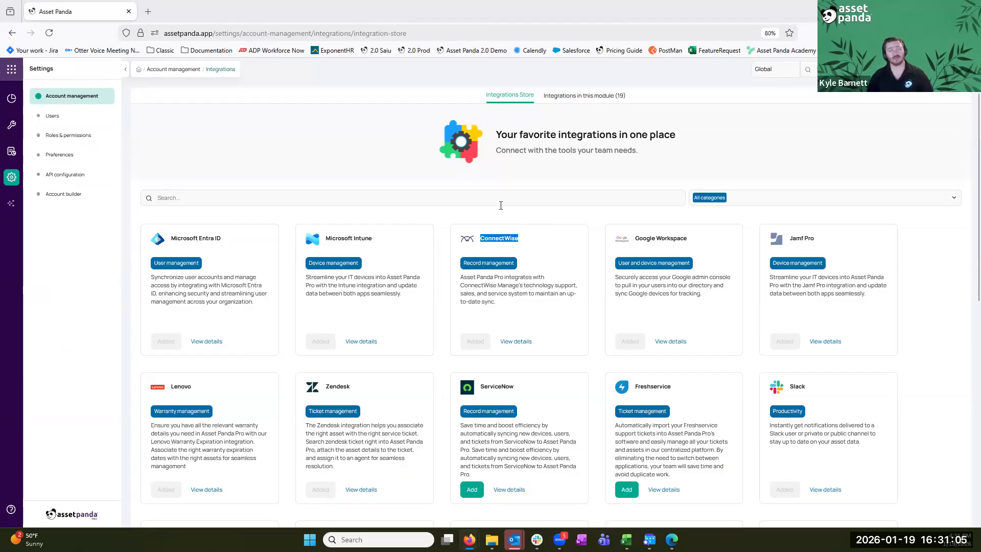
left_click(576, 102)
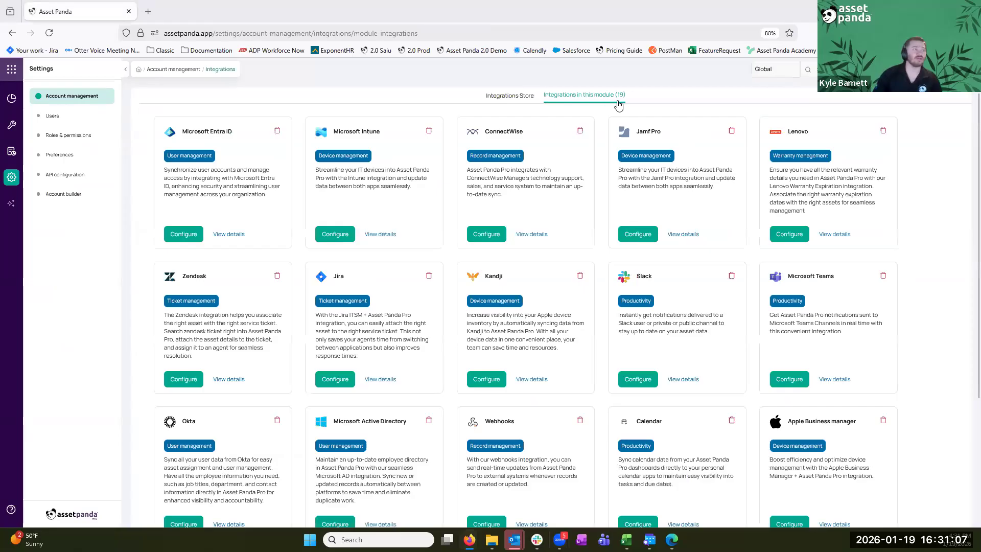
left_click_drag(485, 131, 519, 132)
left_click(492, 235)
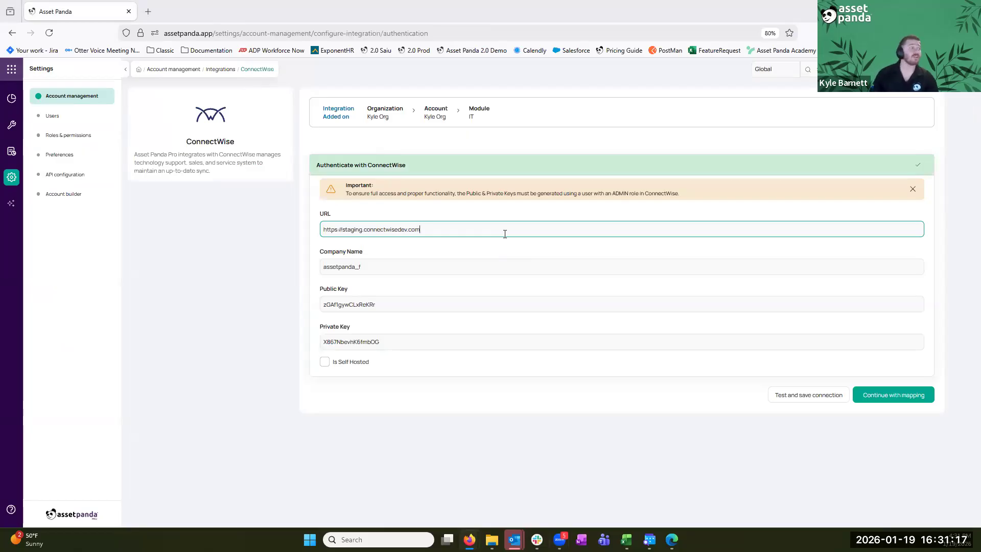
Check the ConnectWise URL, company name and keys, then test, save and continue to mapping
key("ctrl+a")
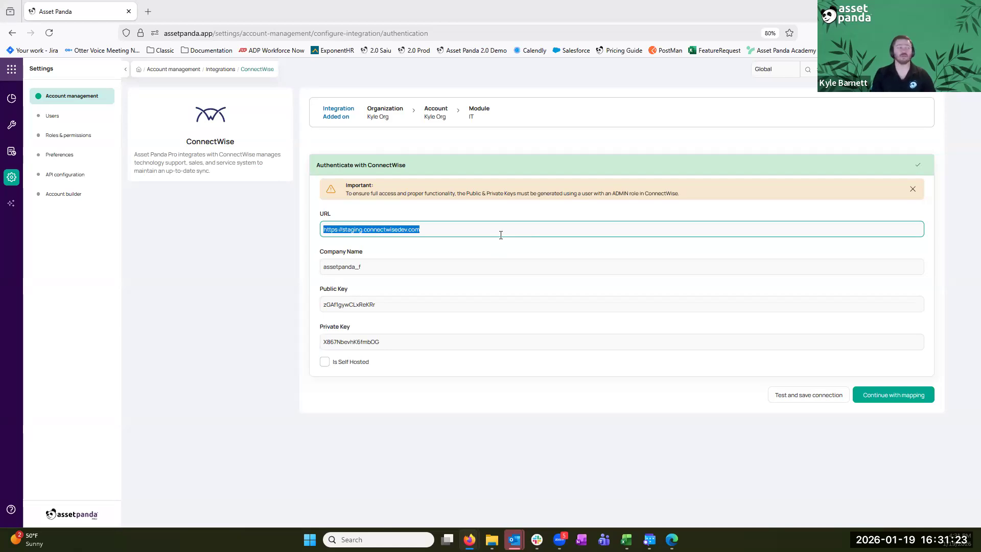
left_click(447, 270)
key("ctrl+a")
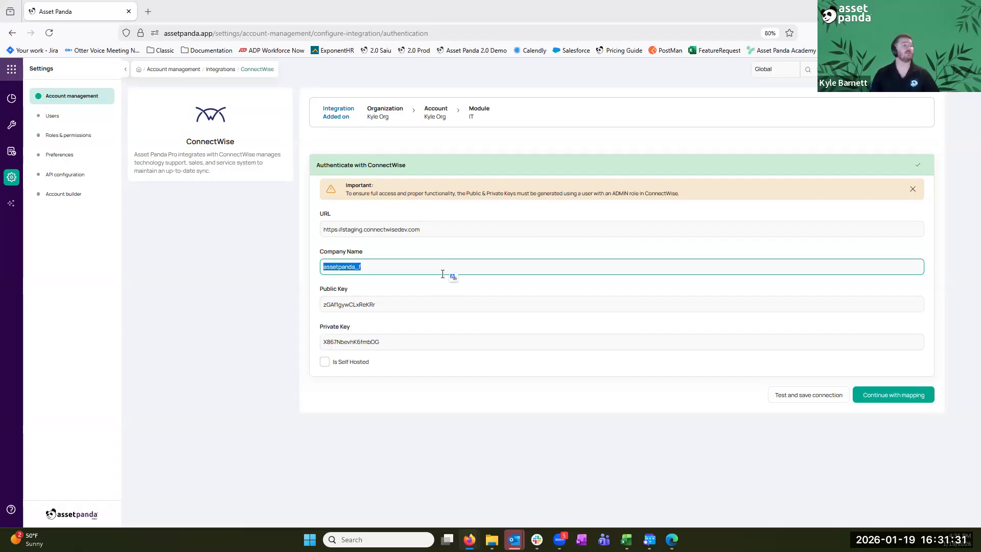
left_click(439, 302)
key("ctrl+a")
left_click(435, 340)
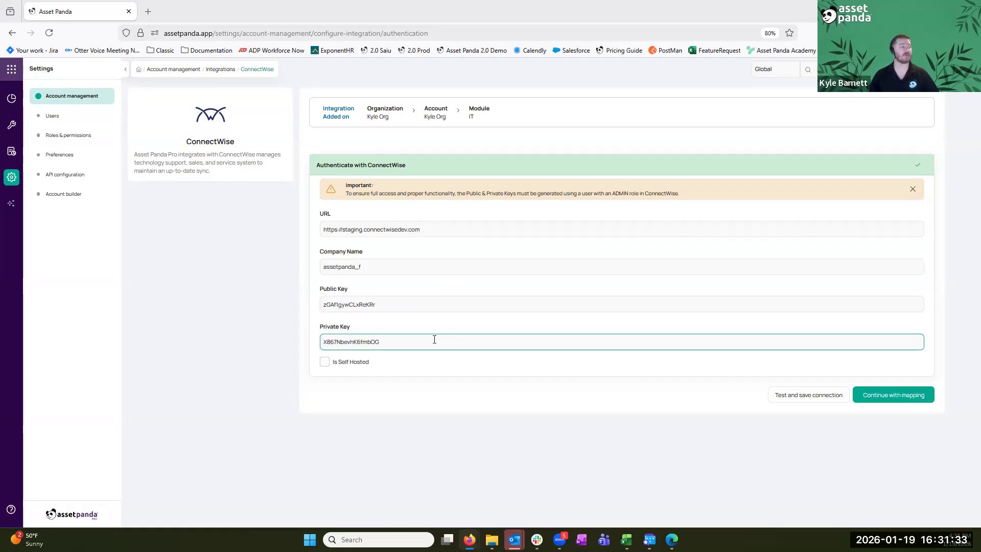
key("ctrl+a")
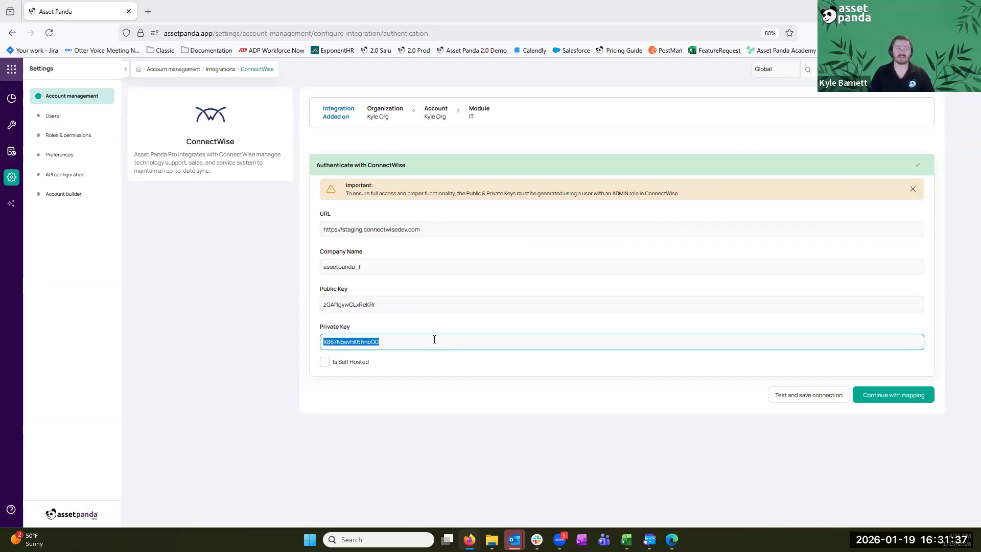
left_click(809, 395)
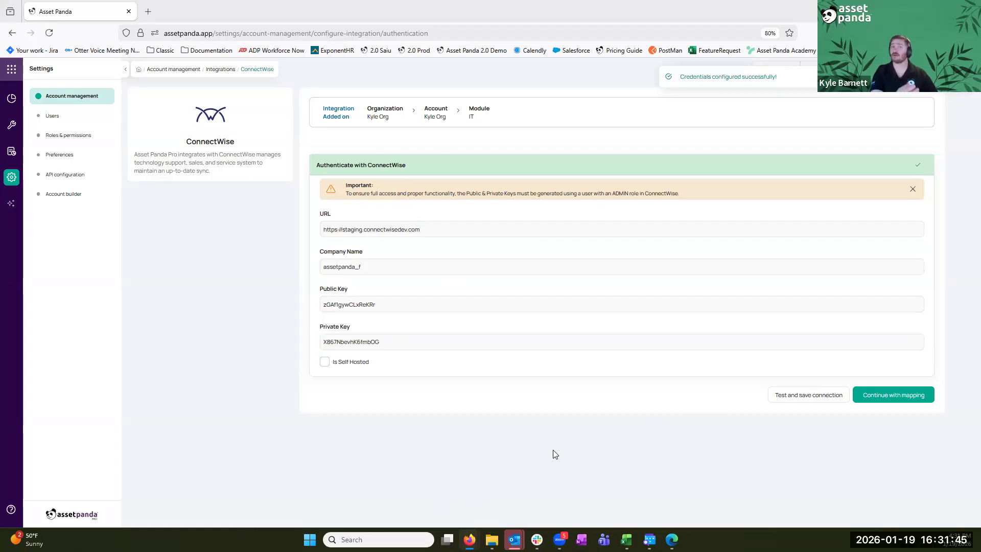
left_click(916, 401)
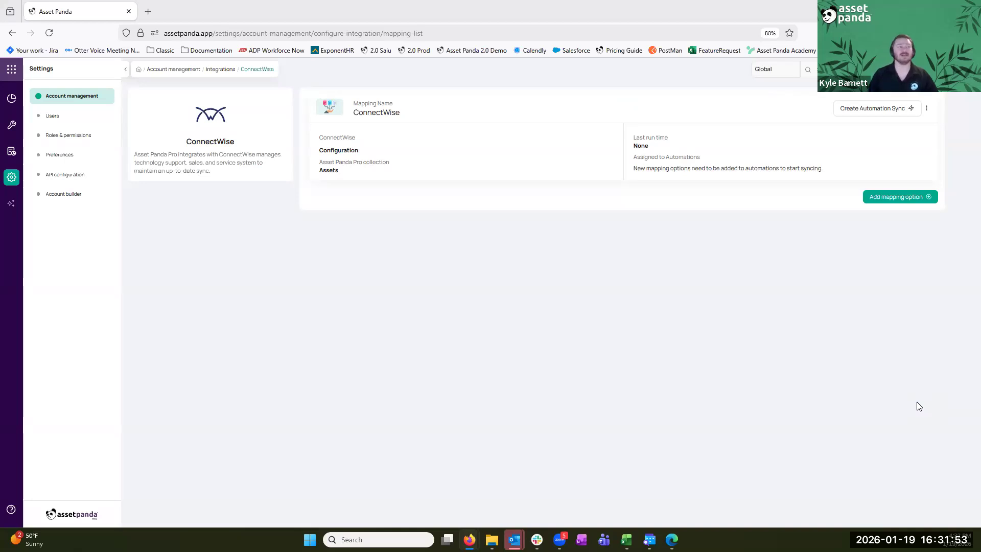
Add a new mapping option and set its External Entity to Configuration
left_click(901, 197)
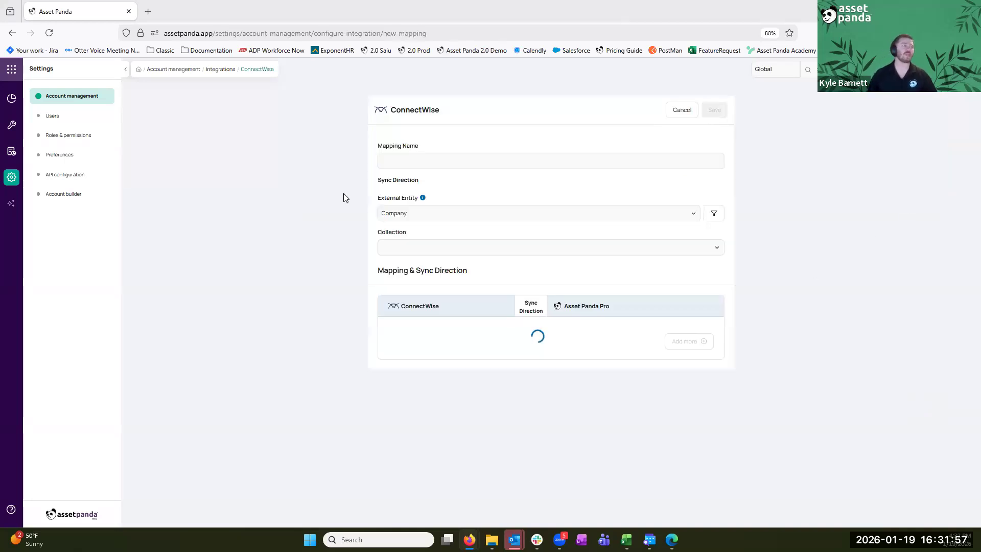
left_click(462, 160)
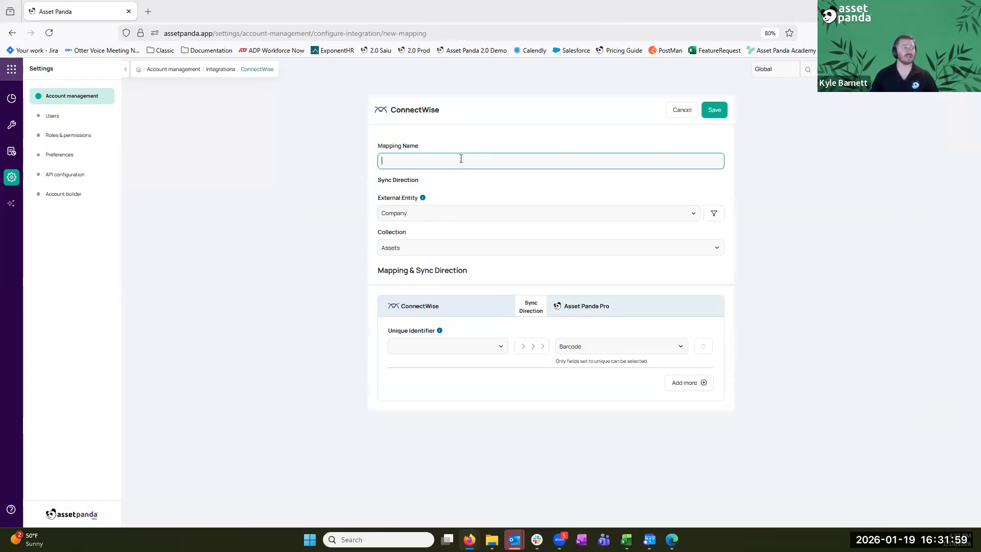
triple_click(381, 198)
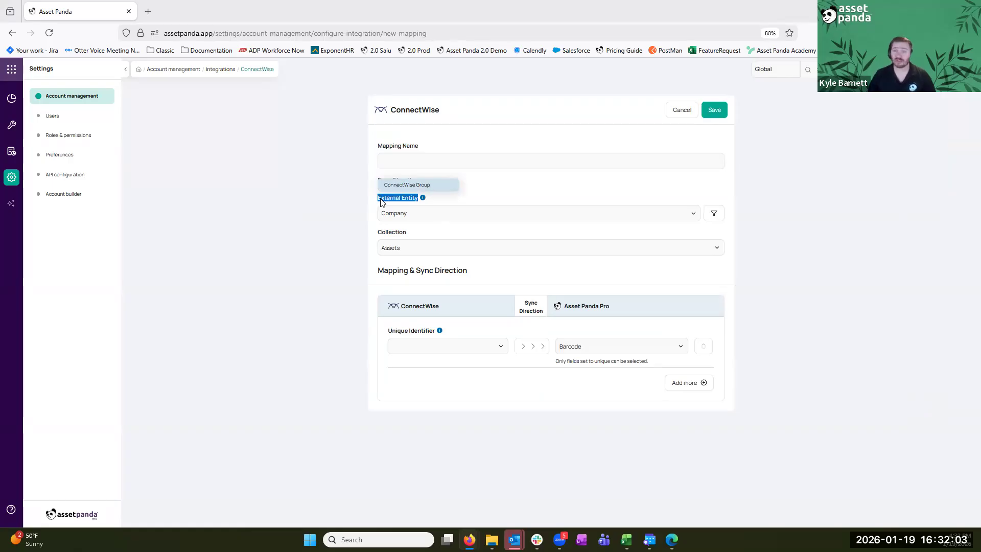
left_click(479, 211)
left_click(474, 267)
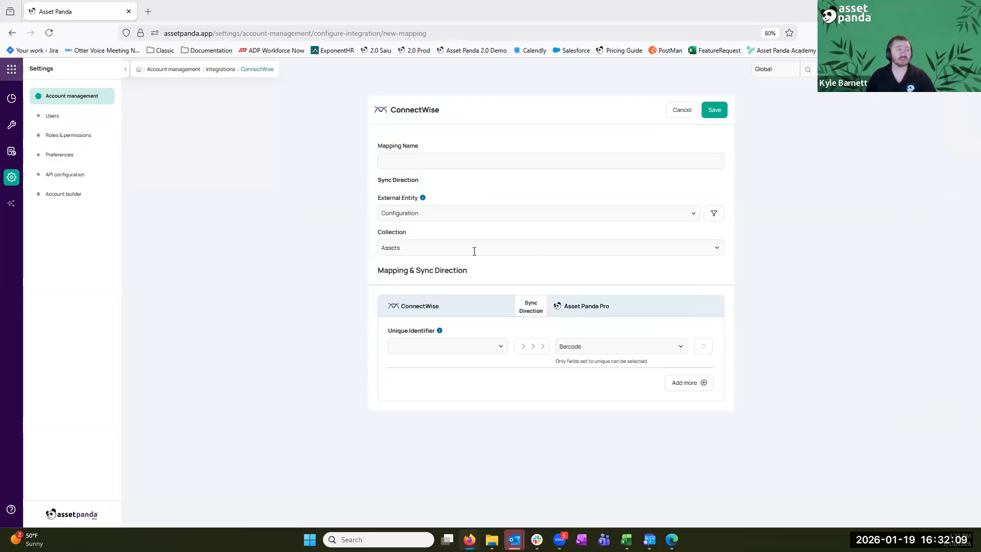
Try Agreement, Company, Contact and Site, return to Configuration, and open its filter conditions
left_click(486, 213)
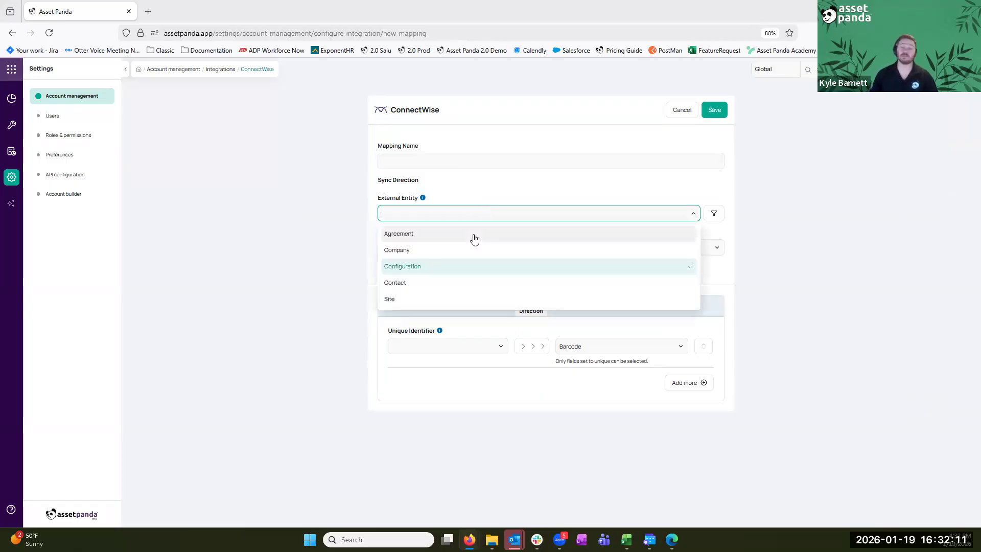
left_click(473, 236)
left_click(441, 213)
left_click(438, 250)
left_click(444, 214)
left_click(438, 283)
left_click(460, 211)
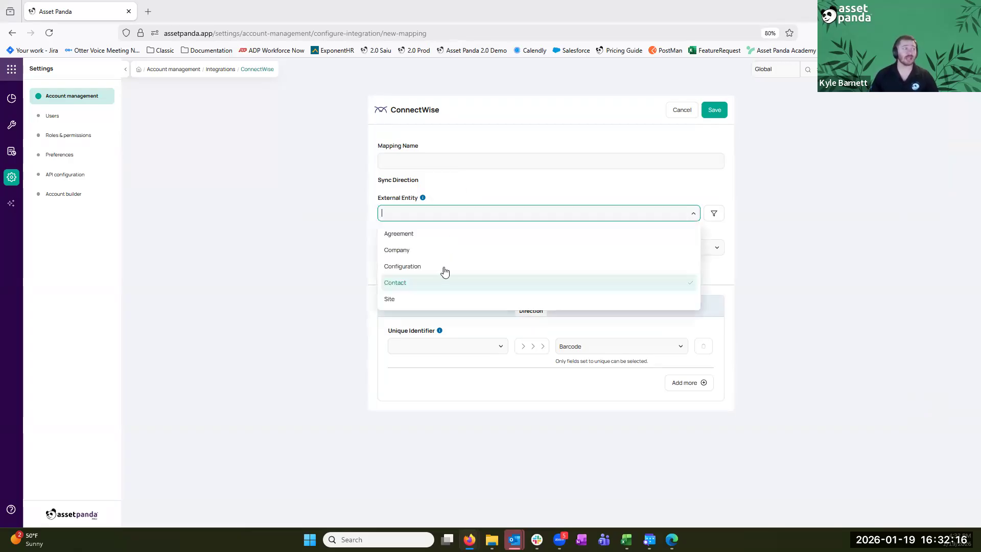
left_click(423, 304)
left_click(464, 210)
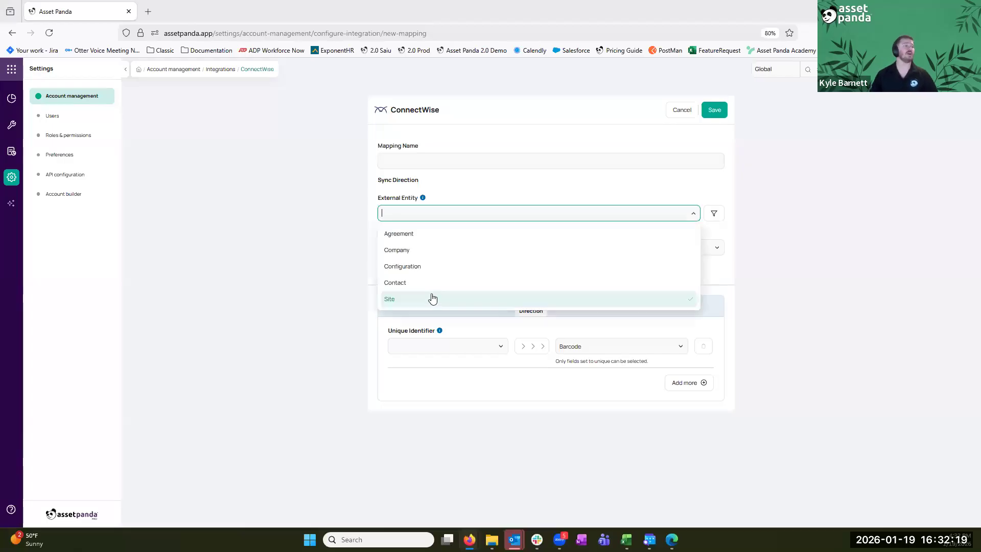
left_click(437, 265)
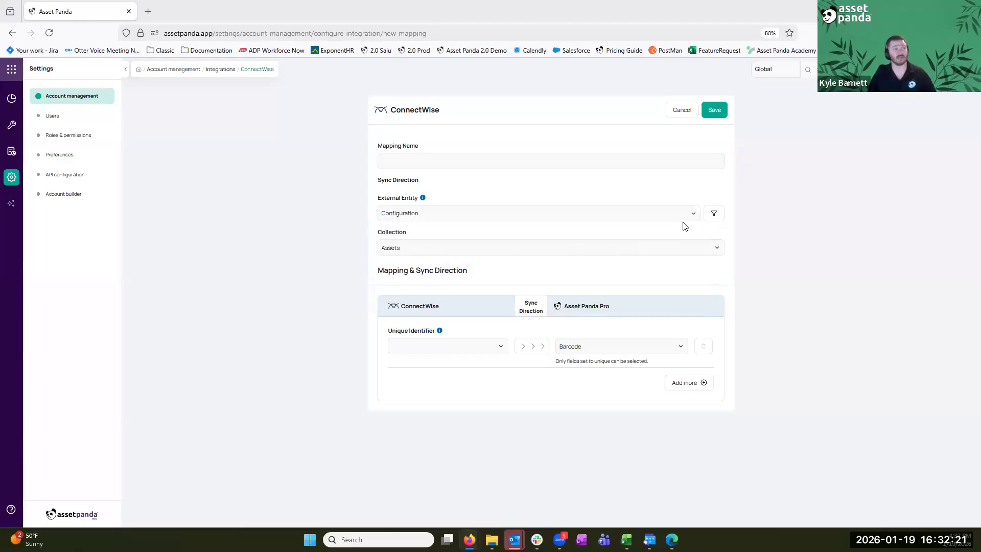
left_click(714, 213)
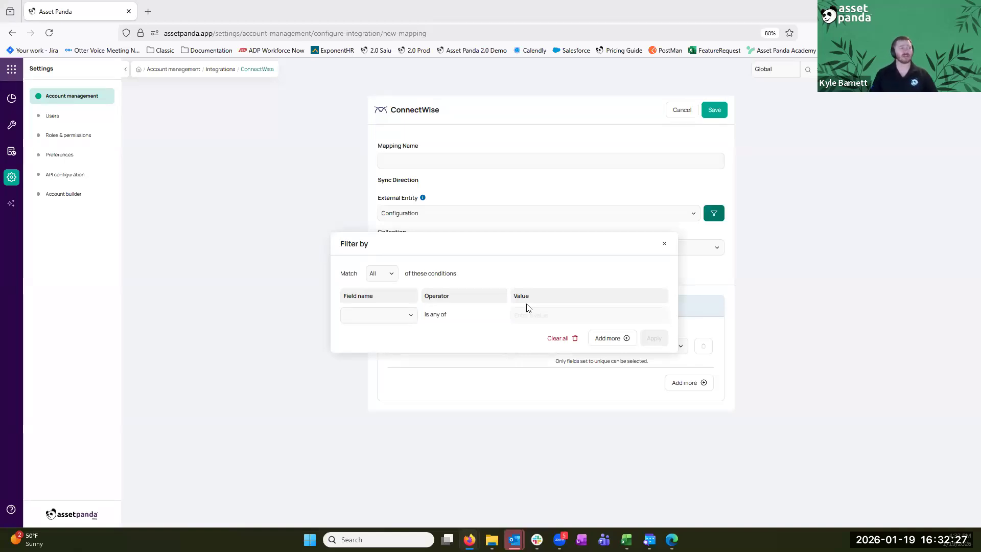
Cycle the filter field through Business Unit, Company, Configuration Type and Status, add two rows, then close unapplied
left_click(388, 315)
left_click(358, 333)
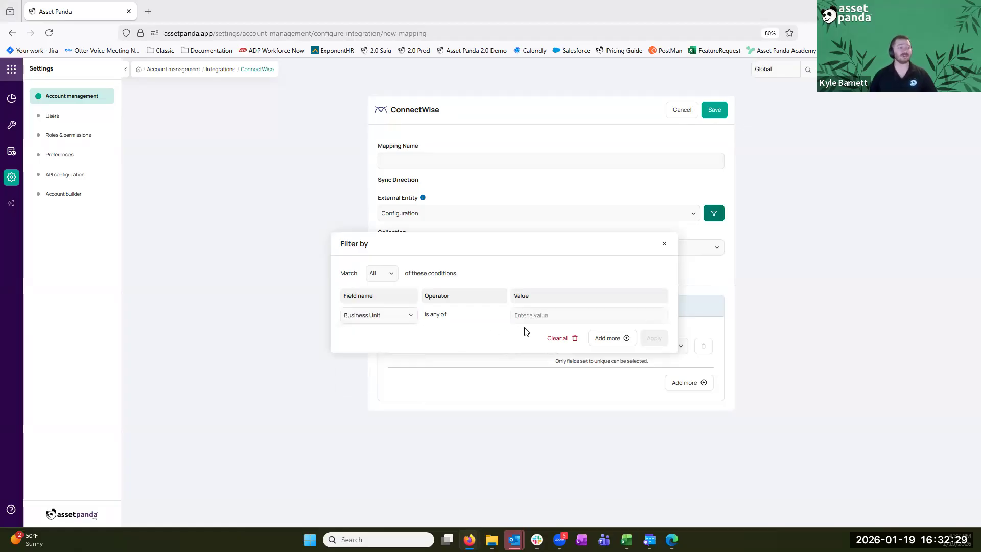
left_click(404, 316)
left_click(368, 351)
left_click(387, 318)
left_click(382, 369)
left_click(384, 318)
left_click(382, 386)
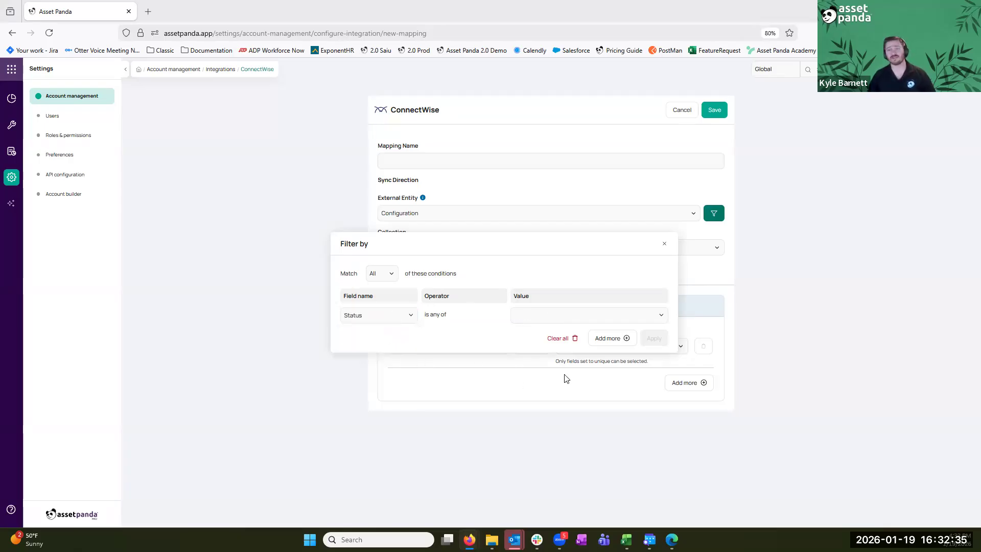
left_click(612, 338)
left_click(613, 348)
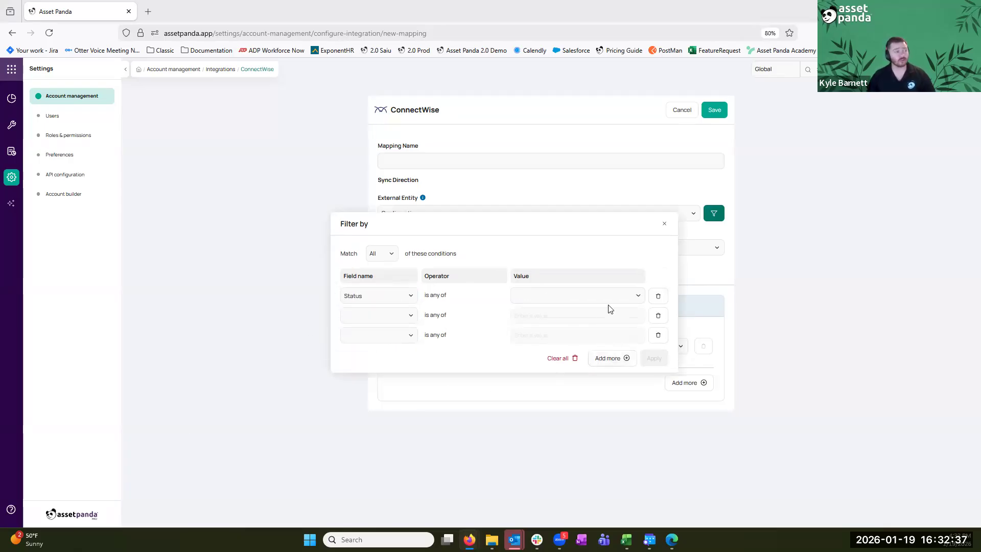
left_click(663, 224)
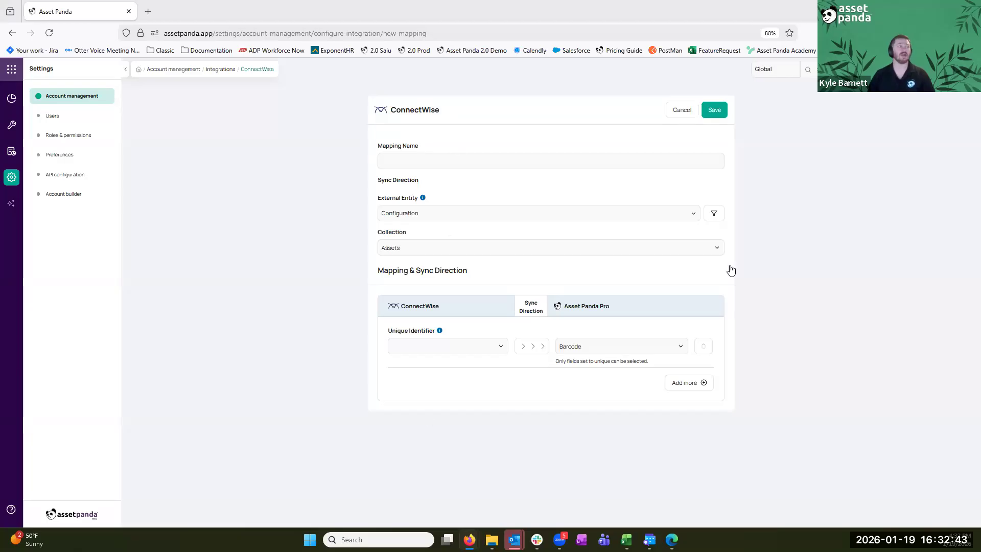
Keep Assets as the collection, match Serial Number to Serial Number, and add two mapping rows
left_click(413, 244)
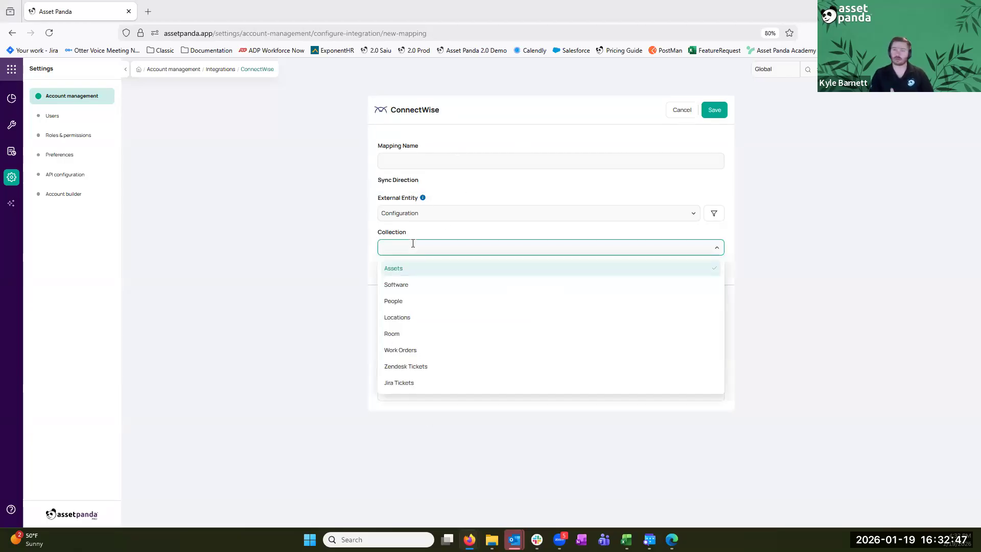
left_click(411, 267)
left_click(469, 349)
left_click(440, 384)
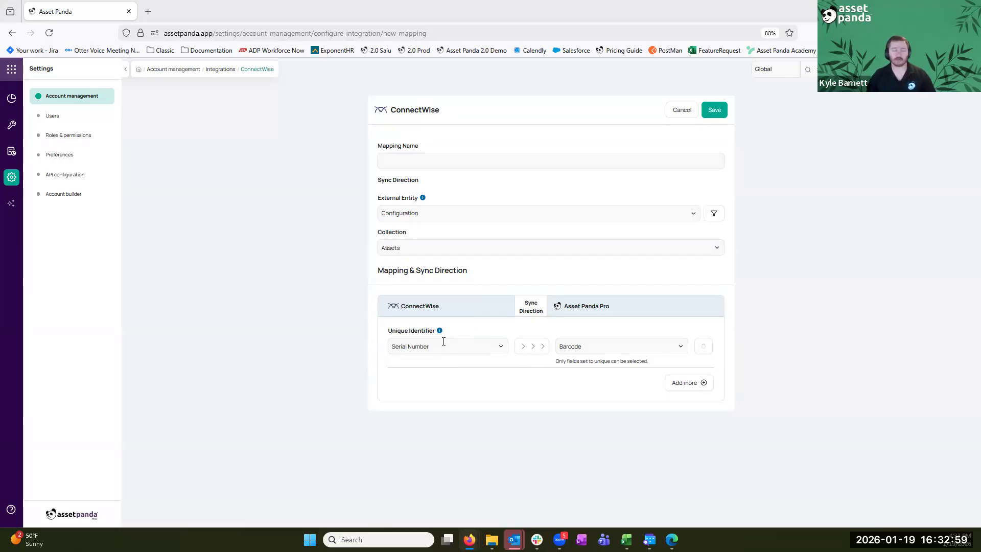
left_click(655, 347)
left_click(613, 418)
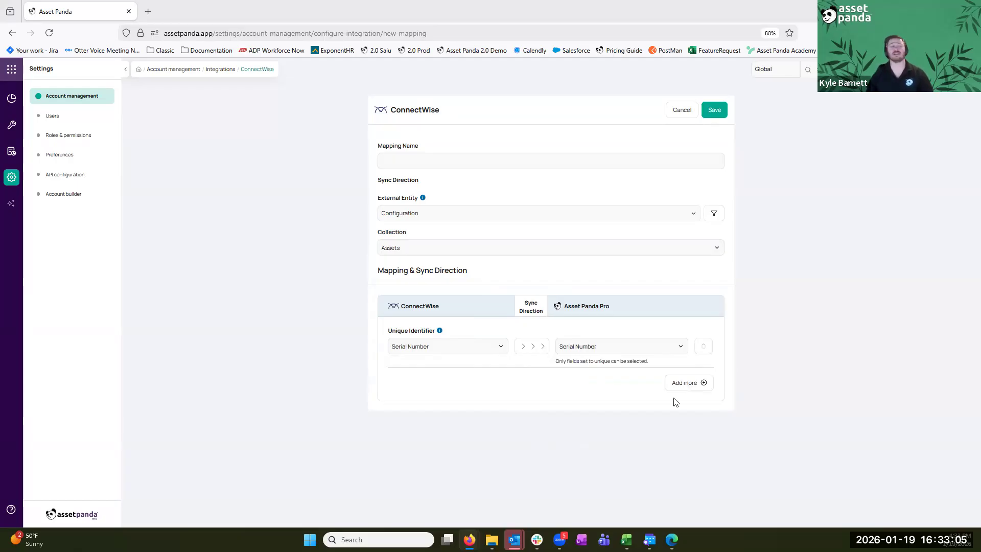
left_click(704, 387)
left_click(700, 409)
Add another row and map ConnectWise Manufacturer and Model Number in the empty rows
left_click(700, 434)
left_click(496, 382)
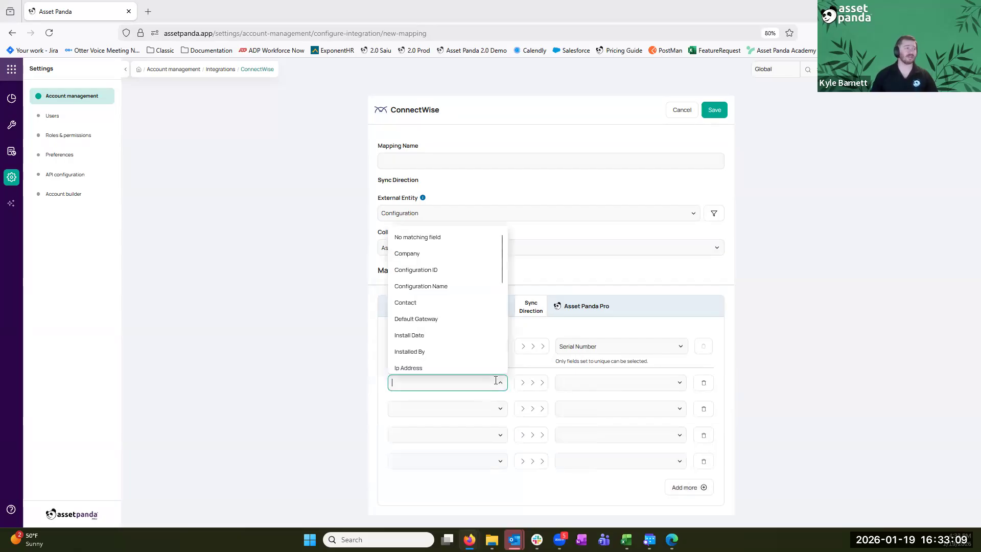
type("ma")
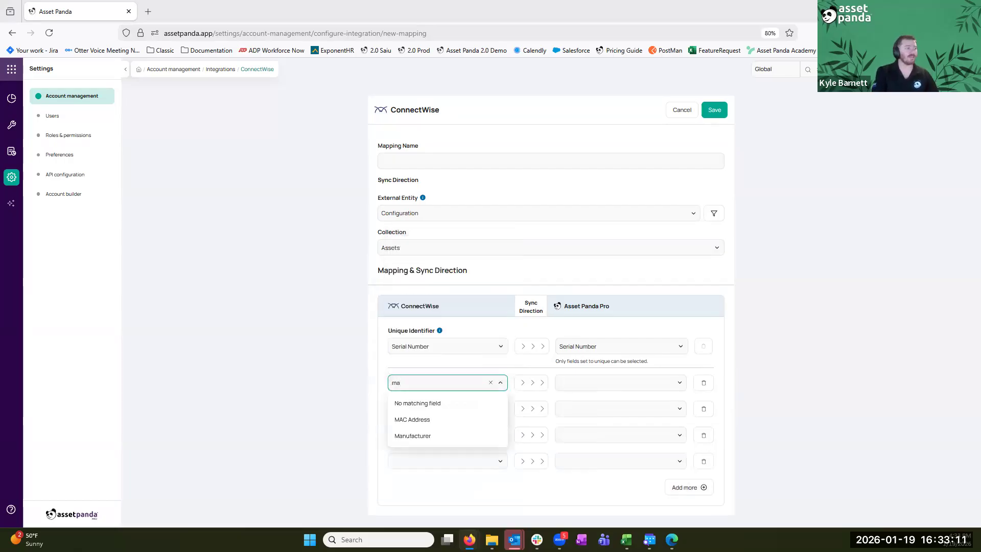
left_click(441, 436)
left_click(440, 409)
type("mo")
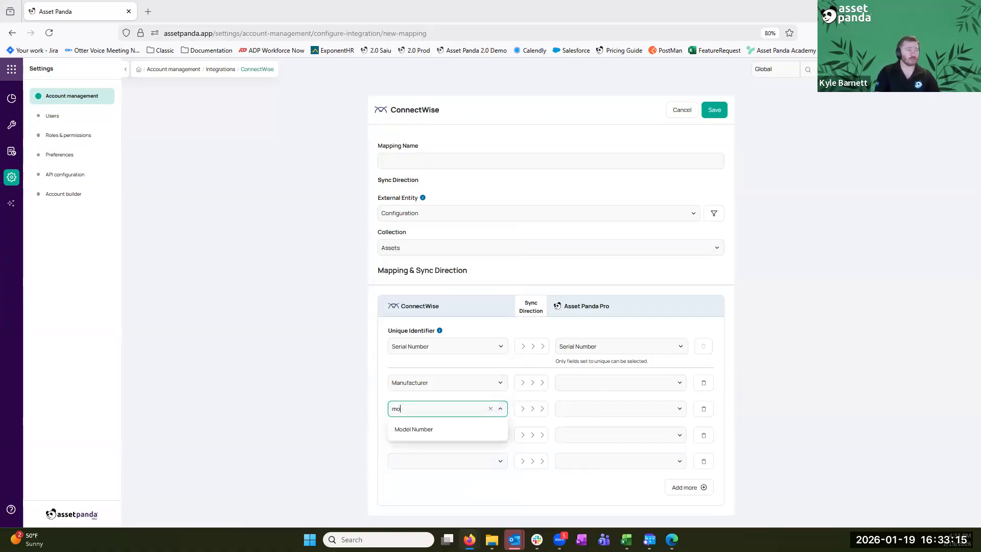
left_click(423, 429)
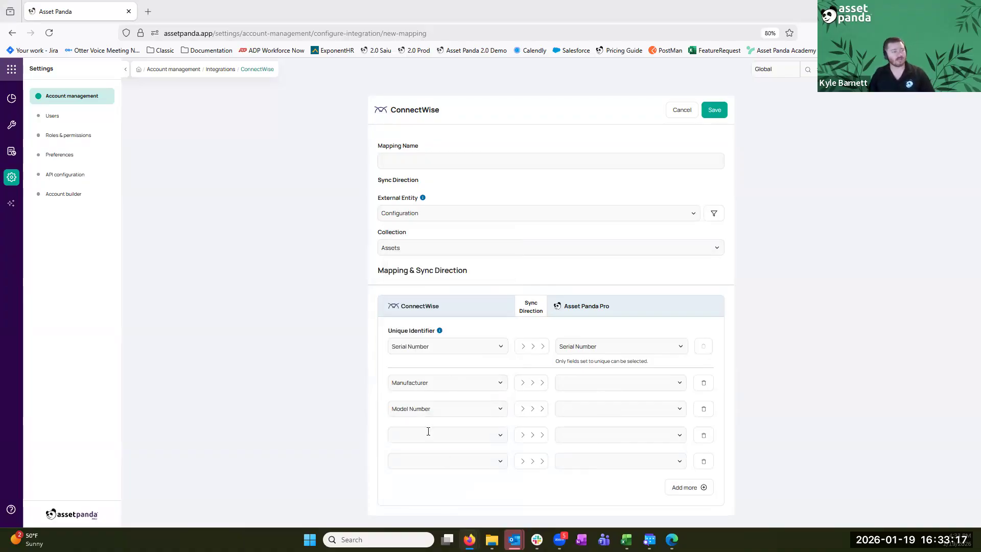
Map ConnectWise OS Type and Warranty Expiration Date in the fourth and fifth rows
left_click(427, 435)
scroll(443, 313, "down", 5)
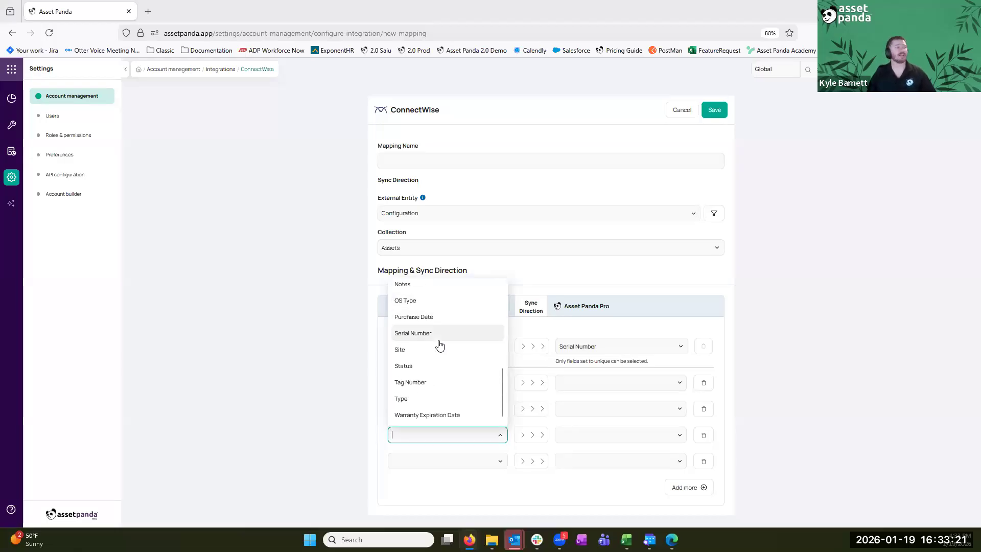
scroll(439, 345, "up", 3)
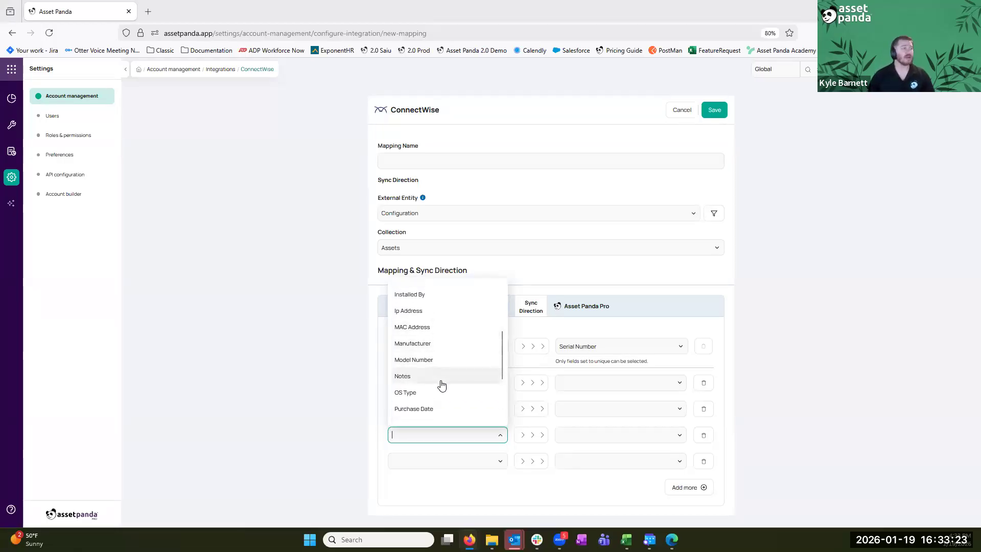
left_click(444, 392)
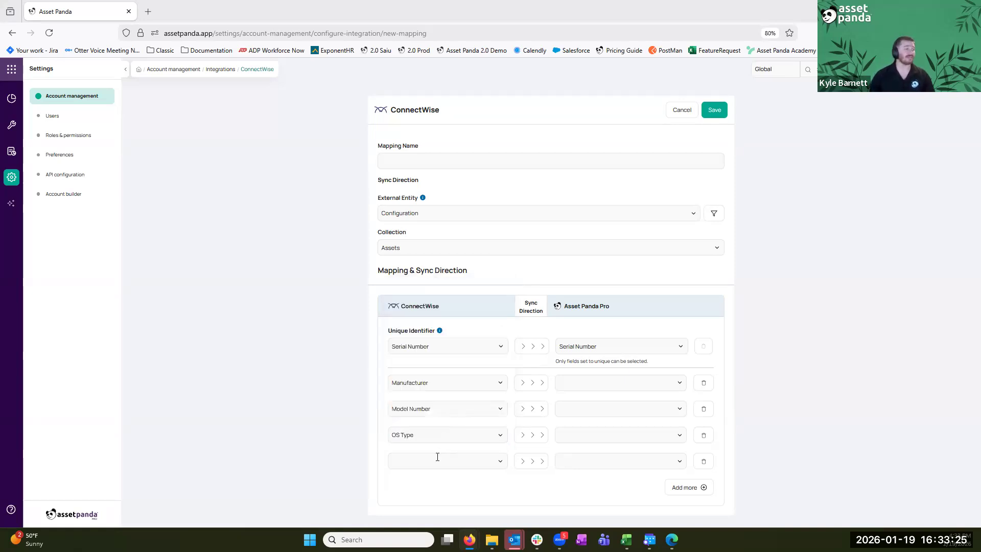
left_click(438, 460)
scroll(446, 389, "down", 5)
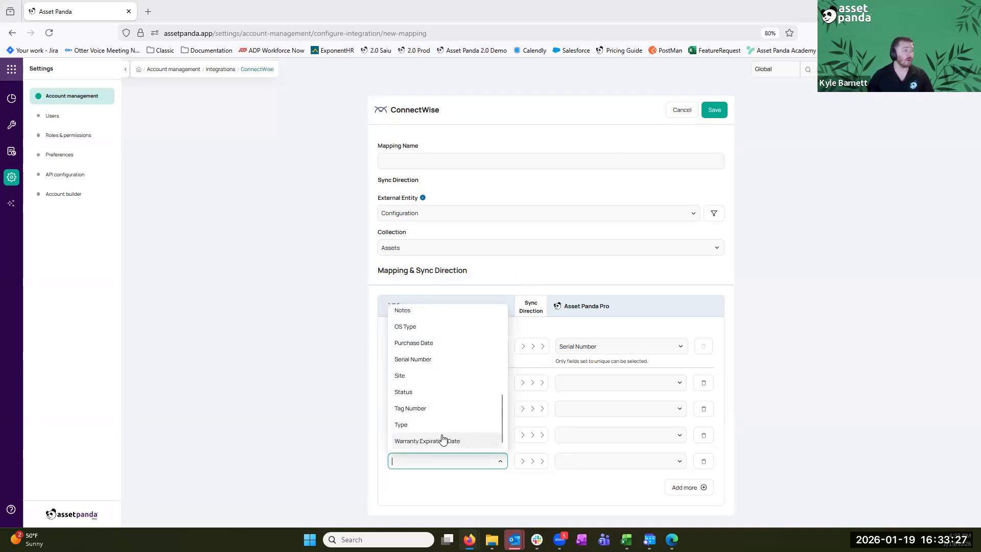
left_click(444, 440)
left_click(586, 383)
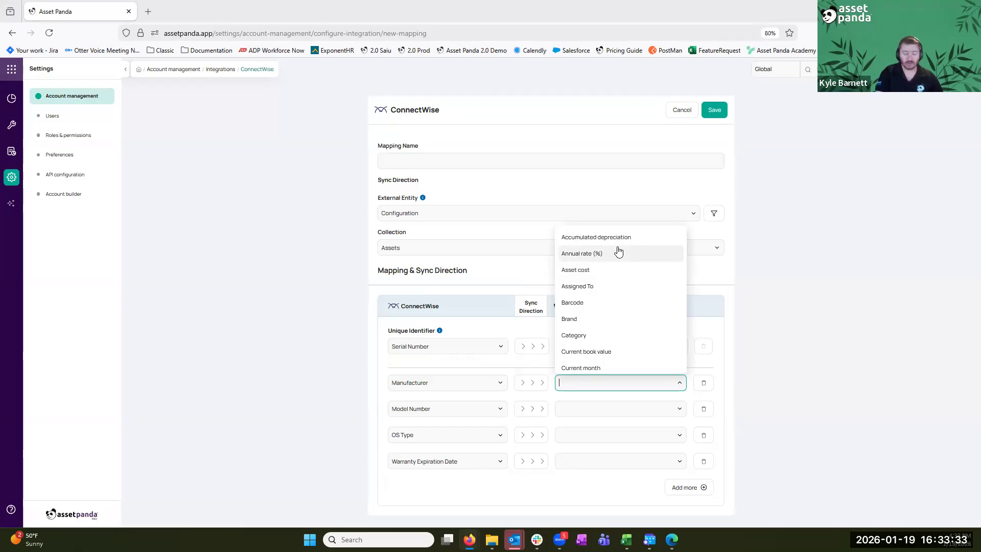
Pair Manufacturer with Brand and Model Number with Model in the Asset Panda column
type("br")
left_click(582, 404)
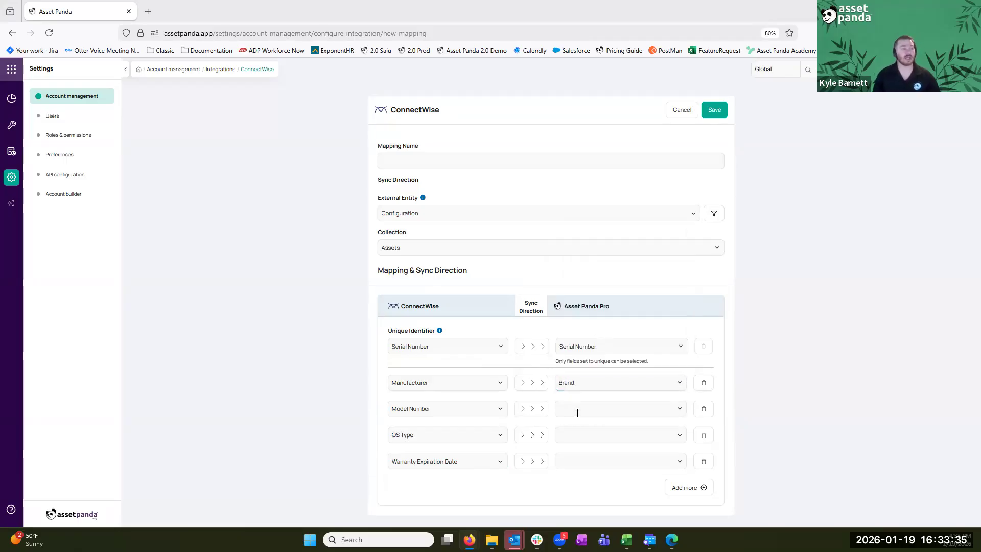
left_click(569, 409)
type("model")
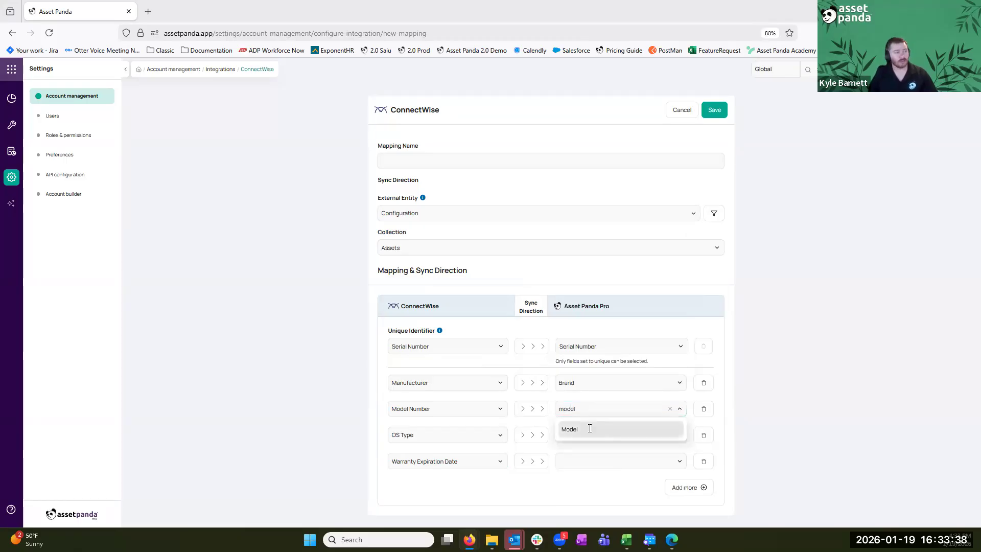
left_click(579, 432)
Pair OS Type with OS Version and Warranty Expiration Date with Warranty Date
left_click(590, 430)
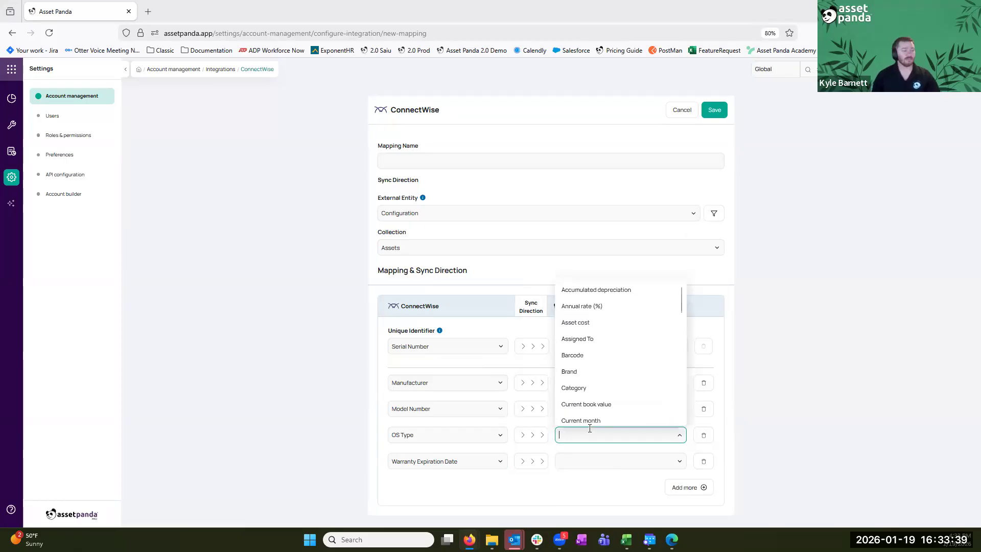
type("os")
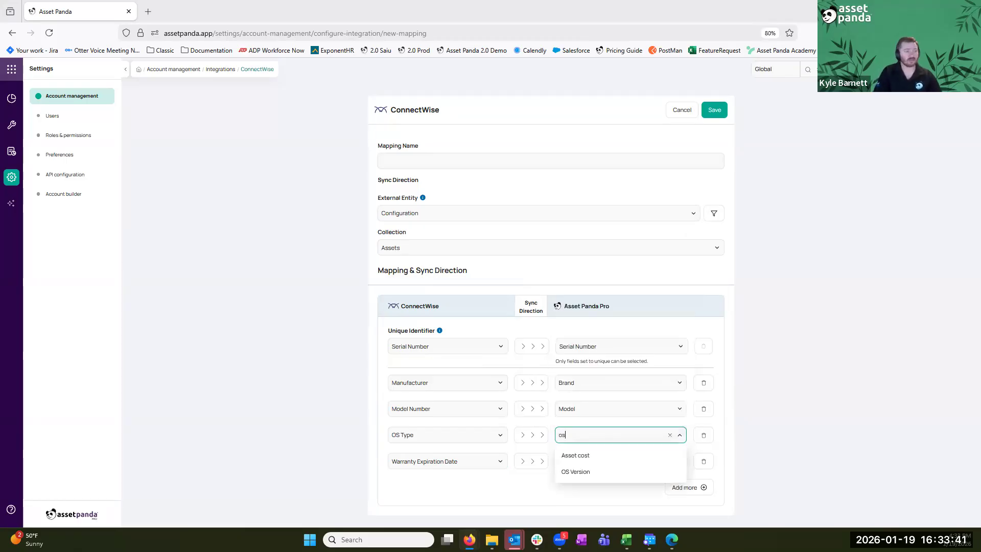
left_click(576, 470)
left_click(583, 462)
type("warr")
left_click(605, 494)
left_click(602, 460)
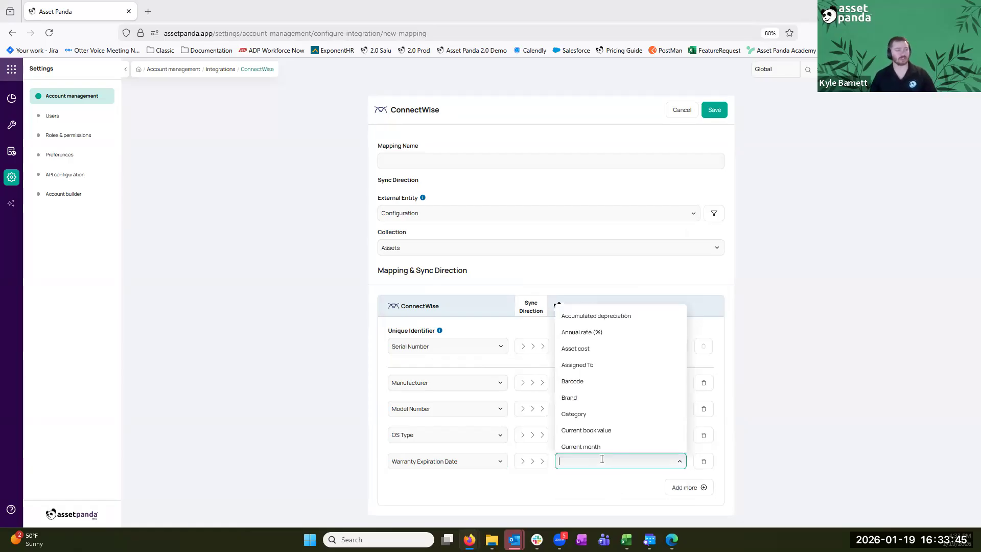
type("war")
left_click(596, 485)
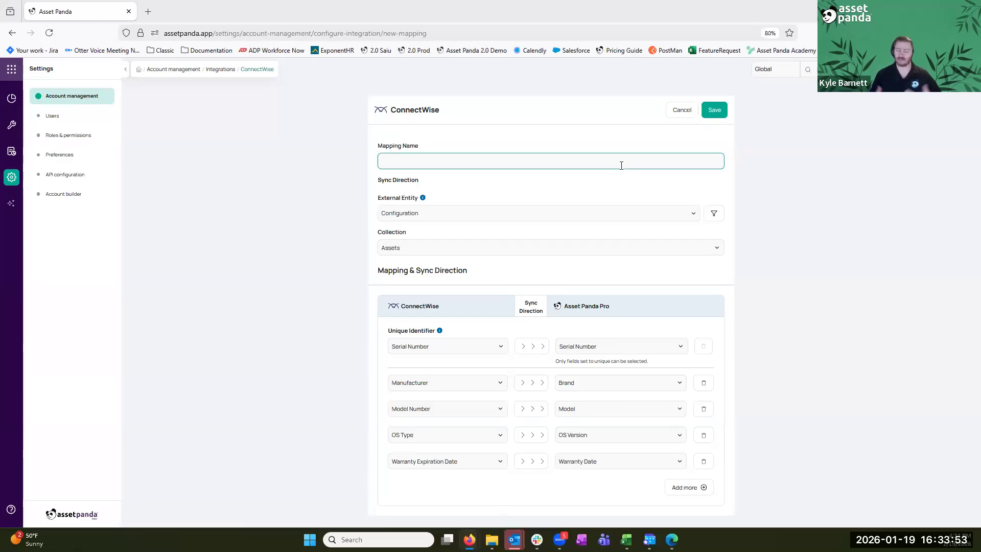
Name the mapping 'test on call connectwise', save it, and leave for the mapping list
type("test")
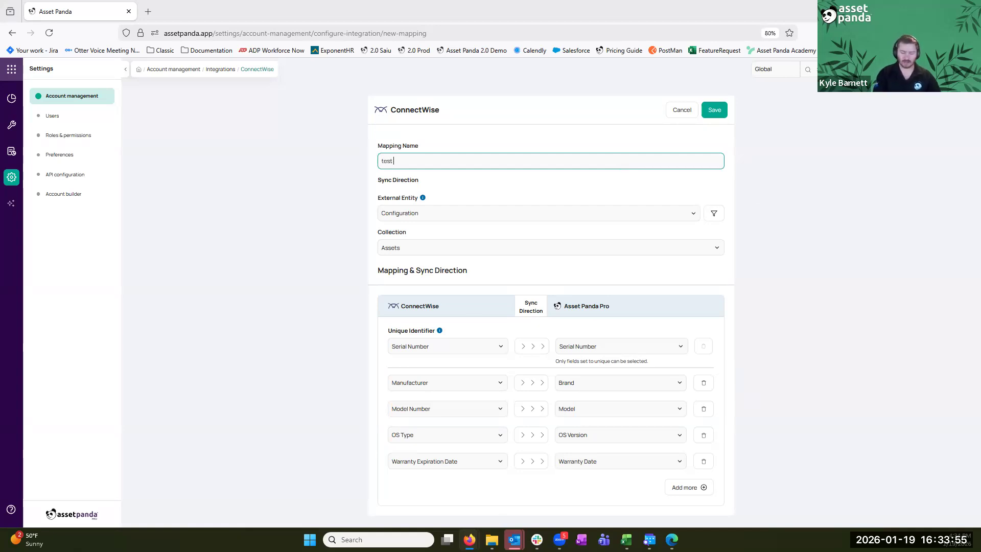
type(" on call connectwai")
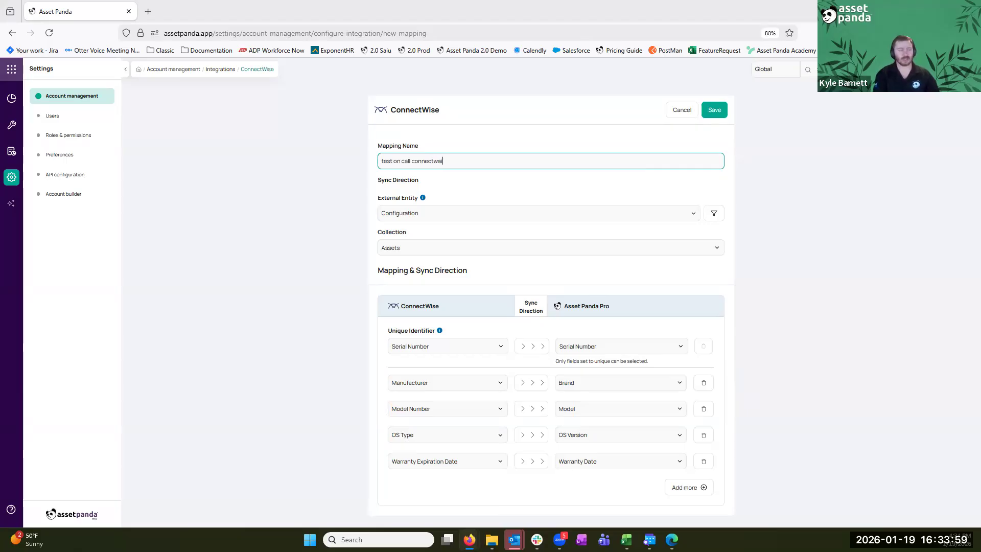
key("BackSpace")
key("BackSpace")
type("ise")
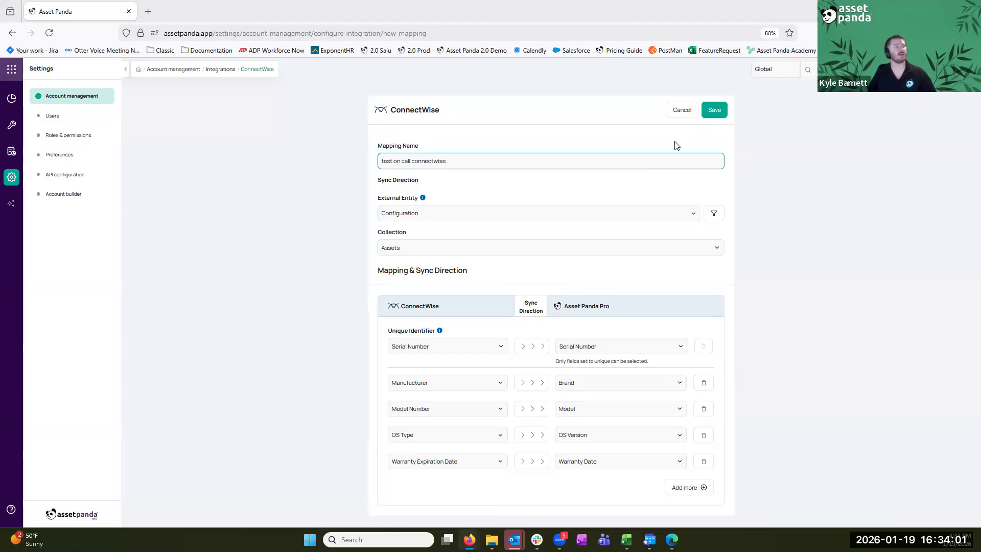
left_click(721, 107)
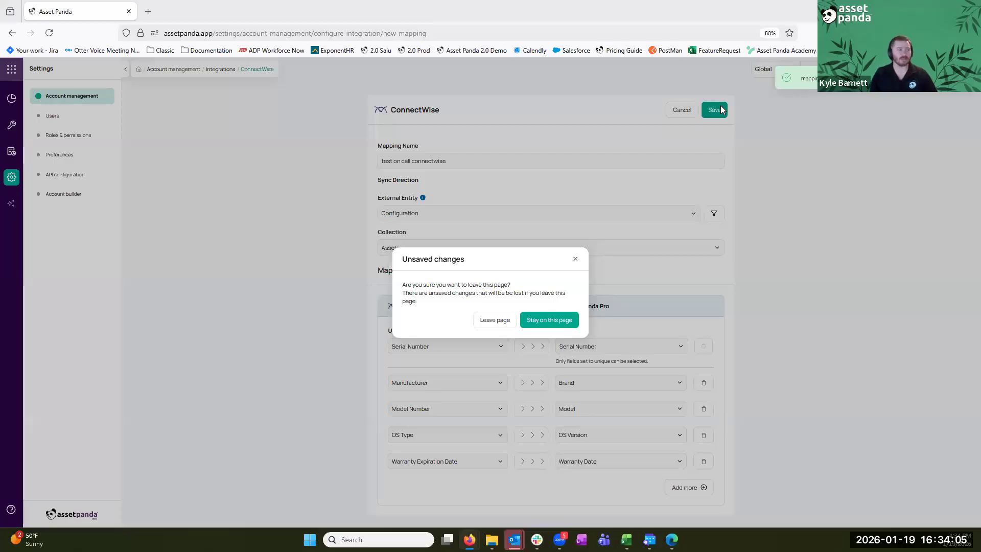
left_click(489, 320)
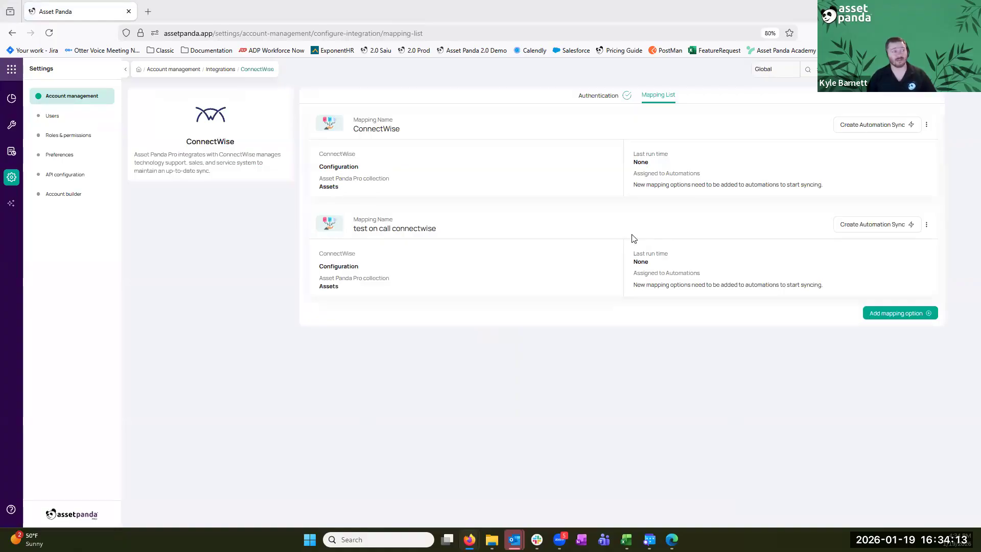
Start an automation sync on the test on call connectwise mapping named 'connectwise sync'
left_click(880, 230)
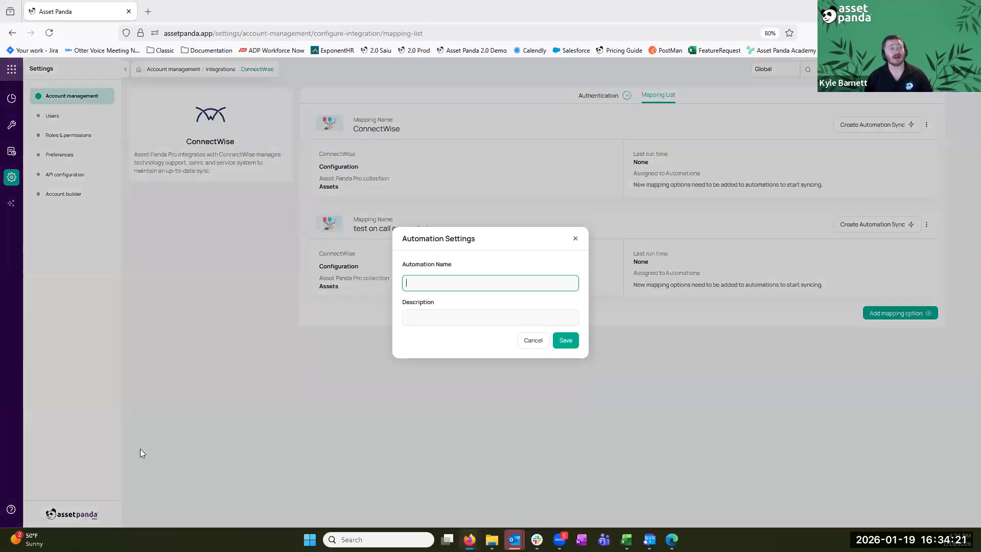
type("connectw")
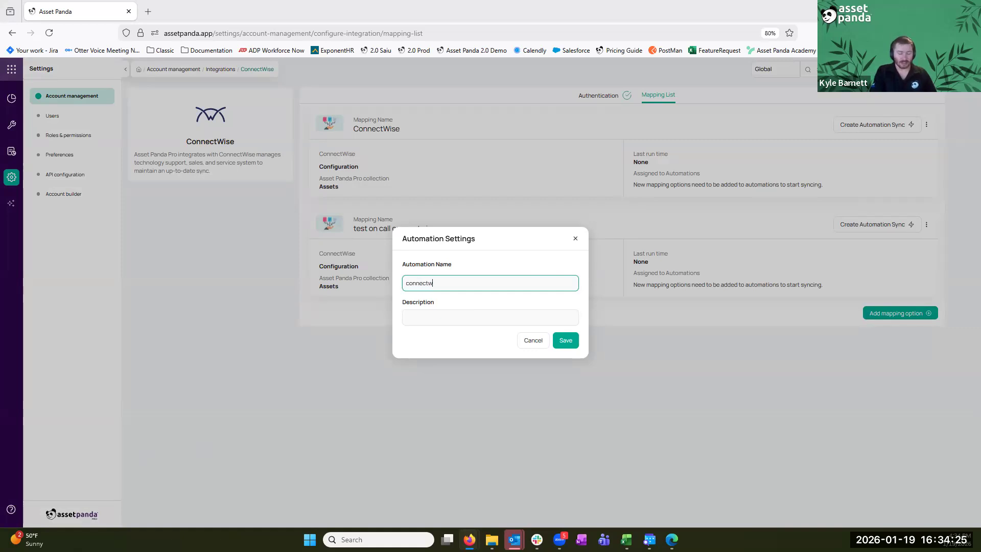
type("ise sync")
left_click(566, 341)
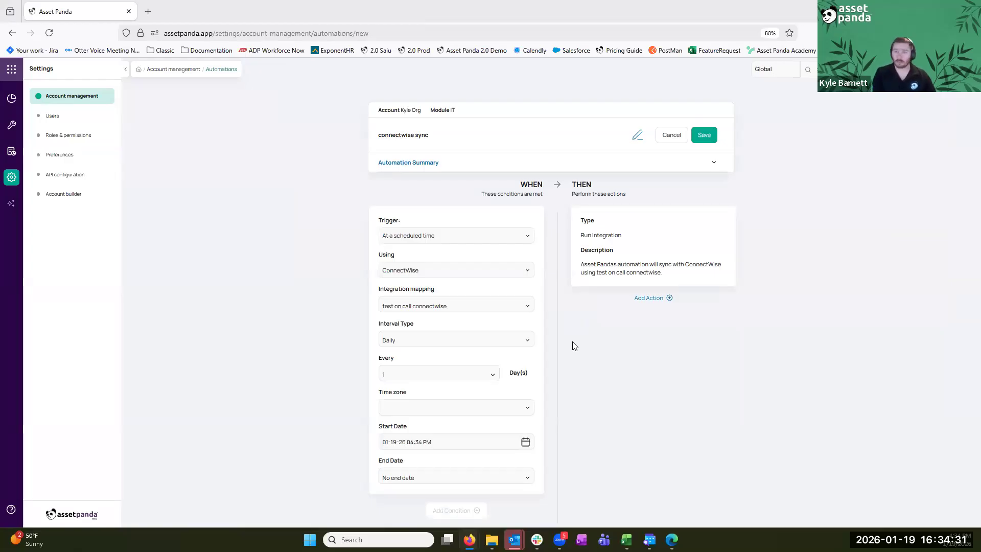
Keep the connectwise sync schedule interval at Daily and save the automation
left_click_drag(499, 188, 411, 223)
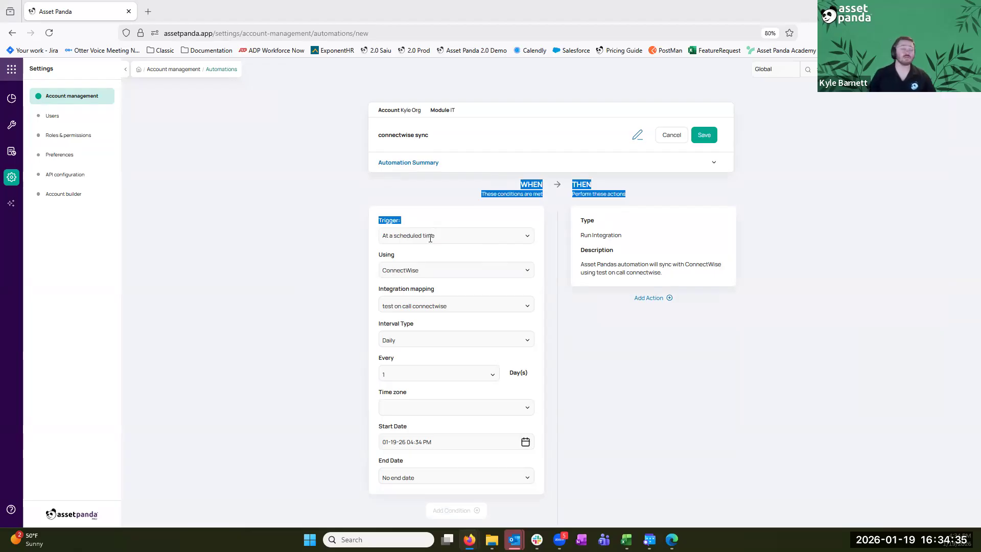
left_click(405, 340)
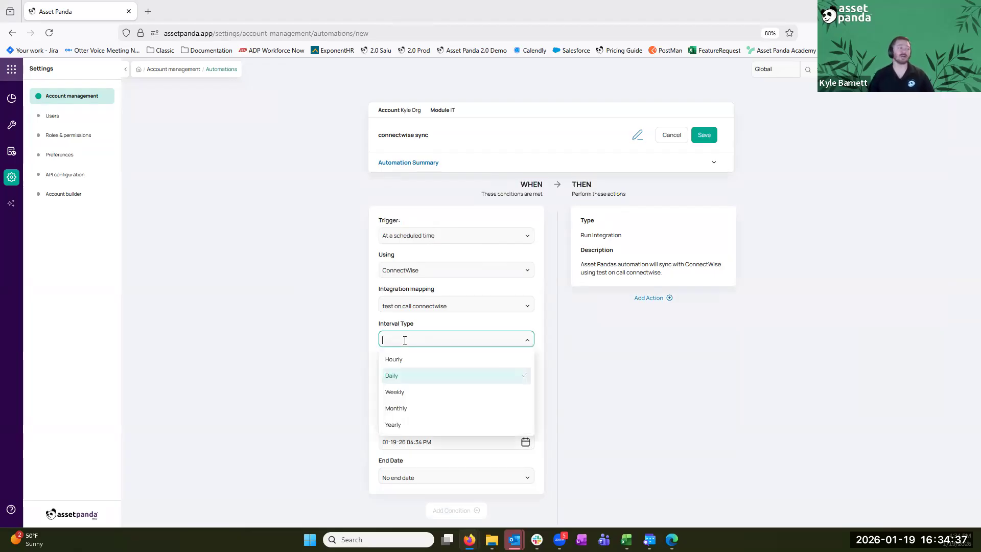
left_click(317, 391)
left_click_drag(568, 215, 710, 282)
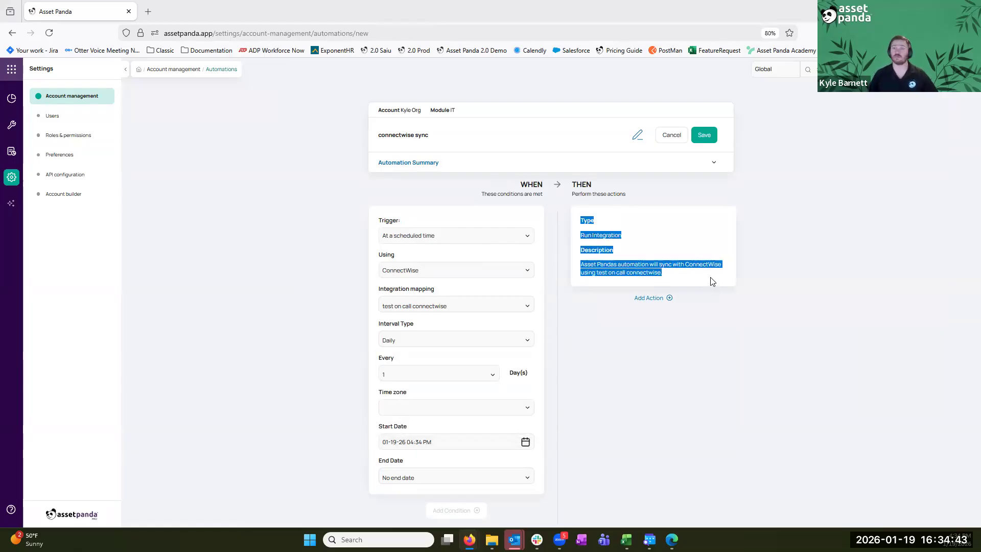
left_click_drag(379, 323, 415, 324)
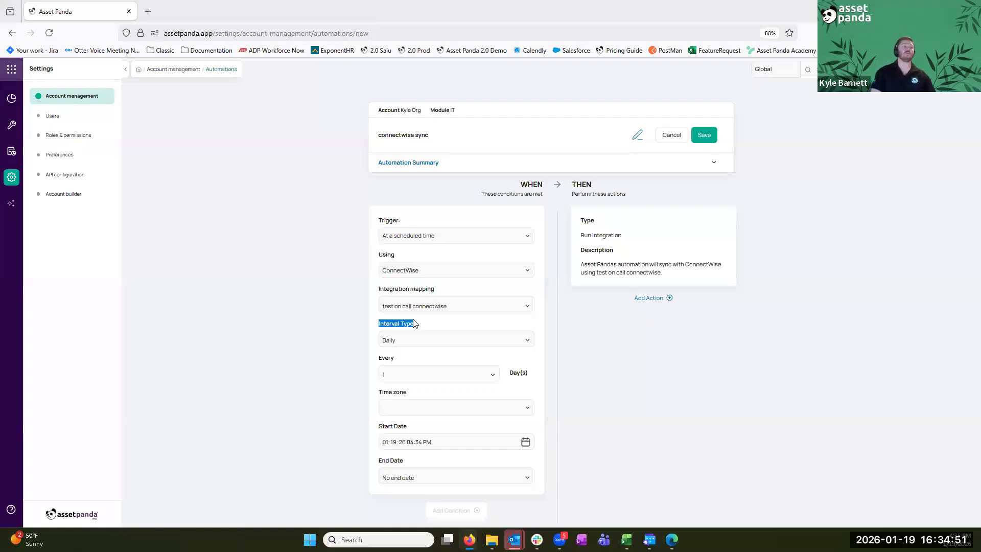
left_click(712, 135)
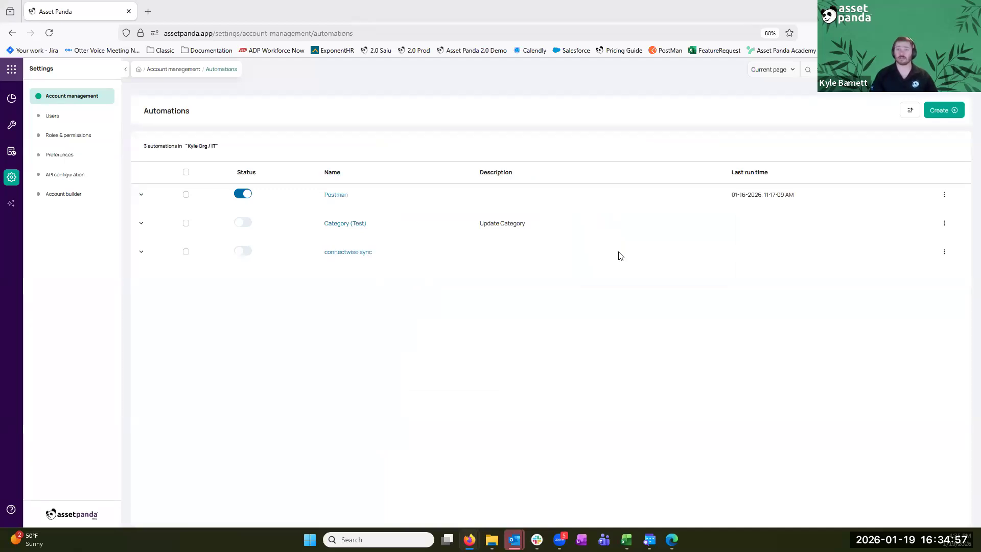
Switch from Settings to the IT module's home page via the app grid
left_click(11, 69)
left_click(156, 92)
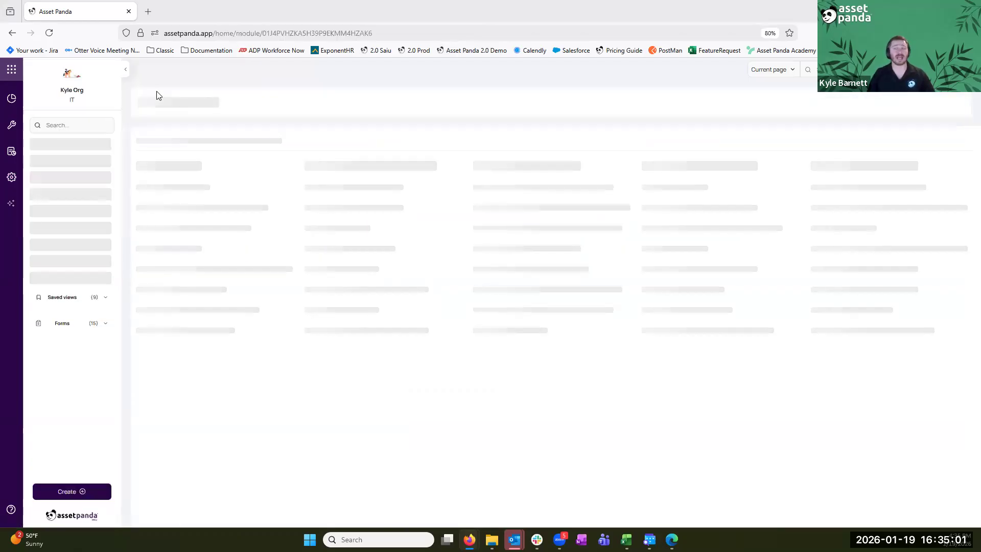